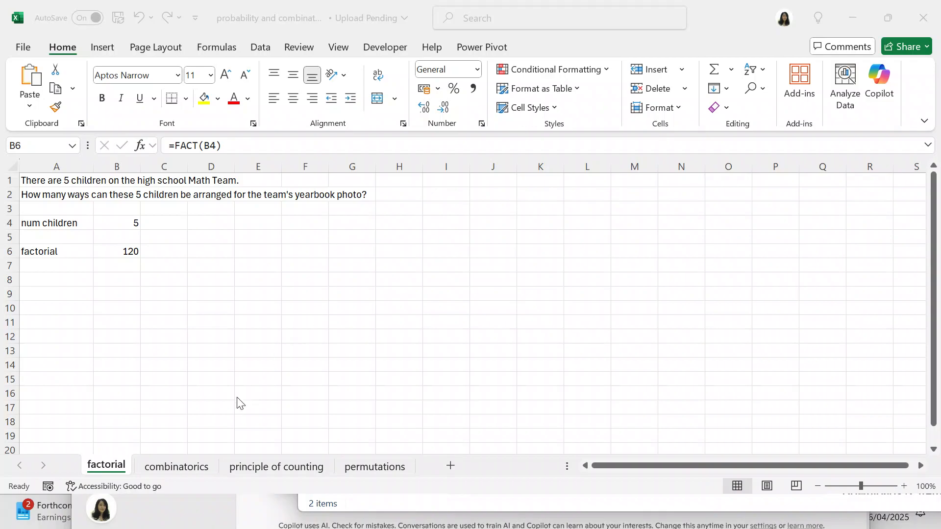
Step: Review the combinatorics sheet and the principle of counting sheet, including the total combinations formula for blouses and skirts in B6
left_click(180, 466)
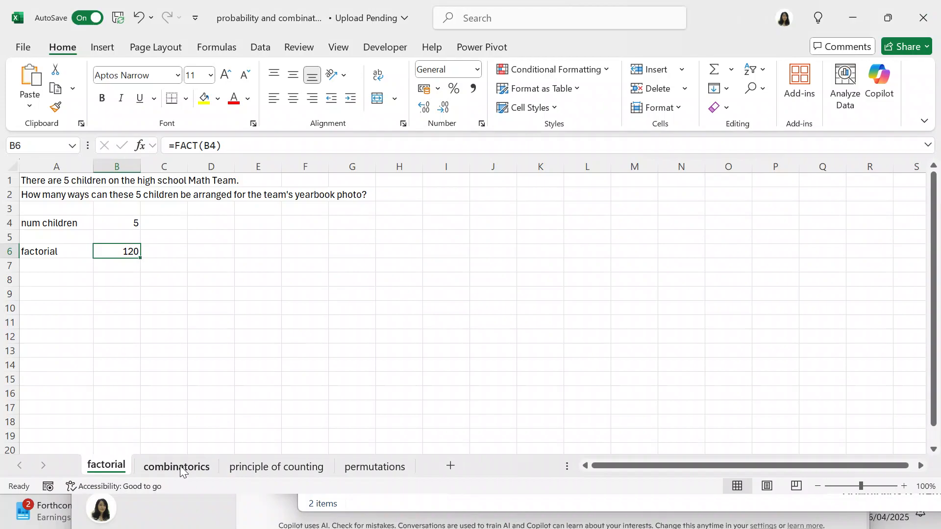
left_click(180, 467)
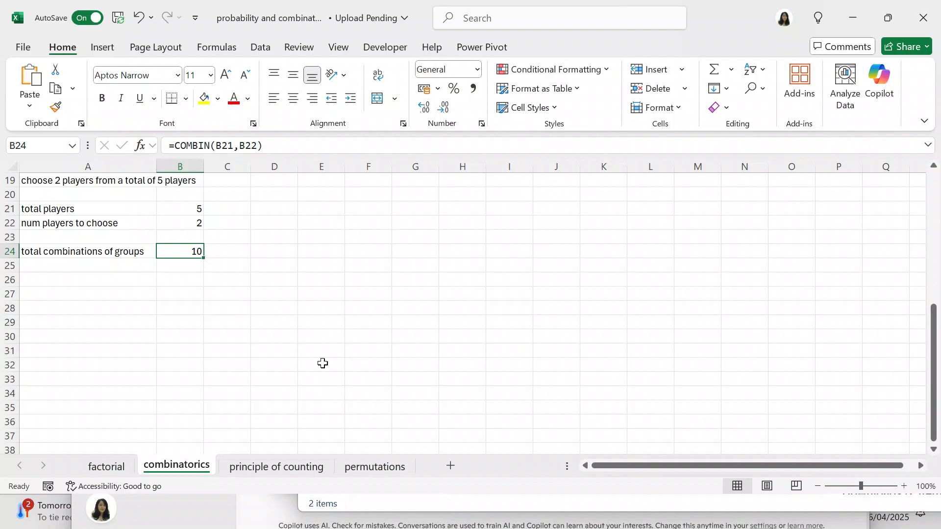
left_click(280, 467)
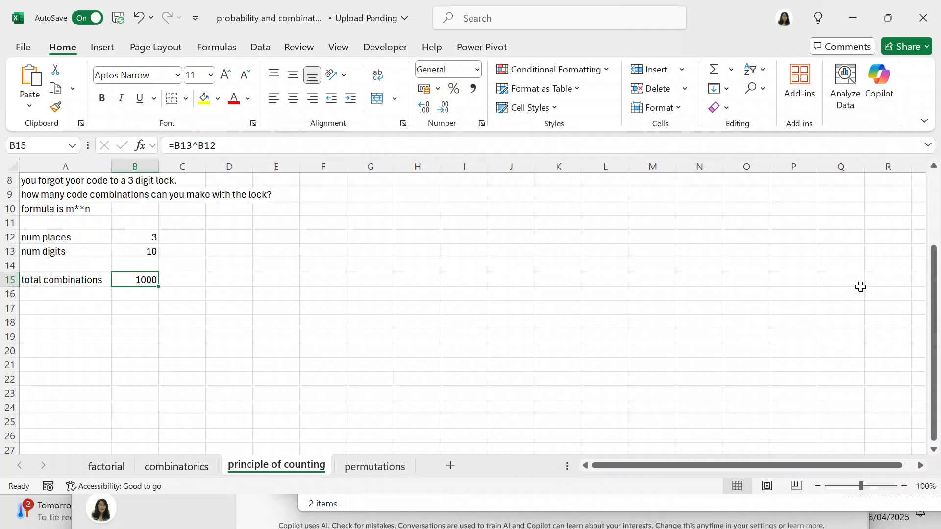
left_click_drag(937, 320, 935, 192)
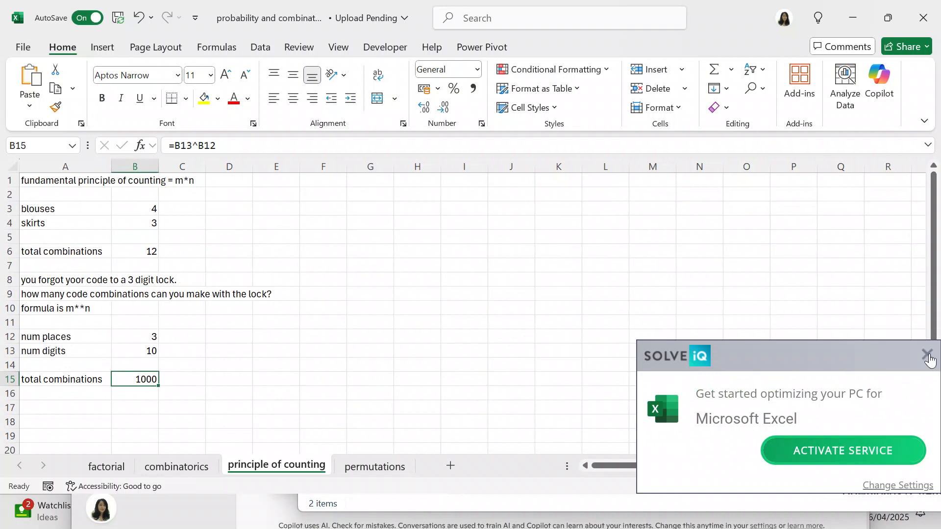
left_click(929, 356)
left_click(929, 357)
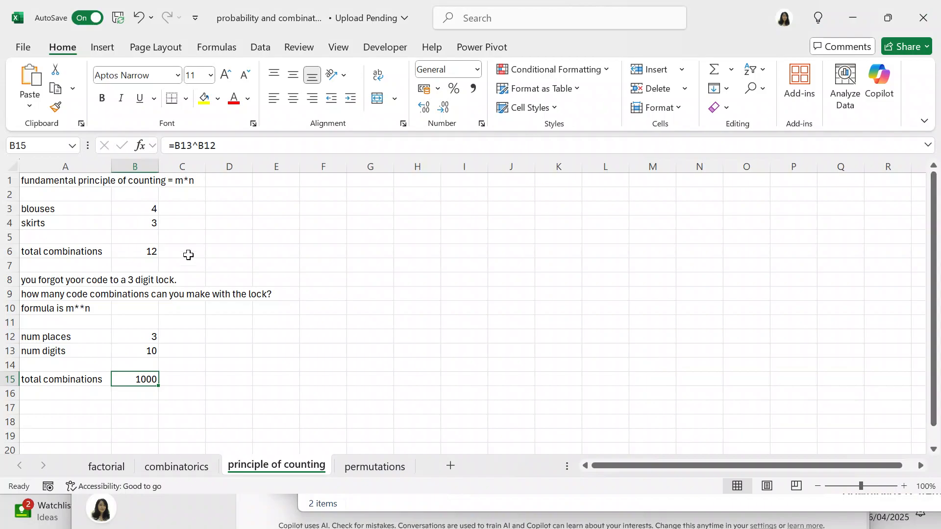
left_click(150, 251)
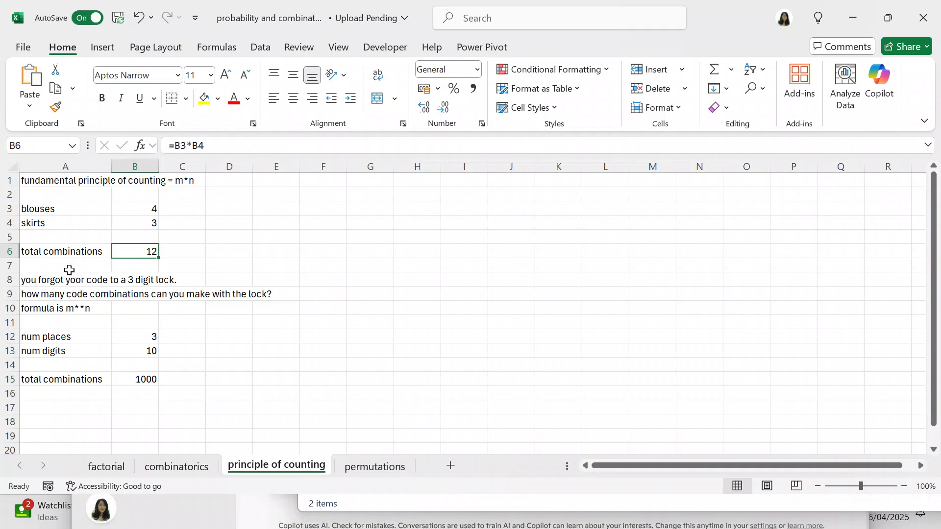
Step: Change the label in A6 to "total outfit combinations" and widen column A to fit it
left_click(74, 254)
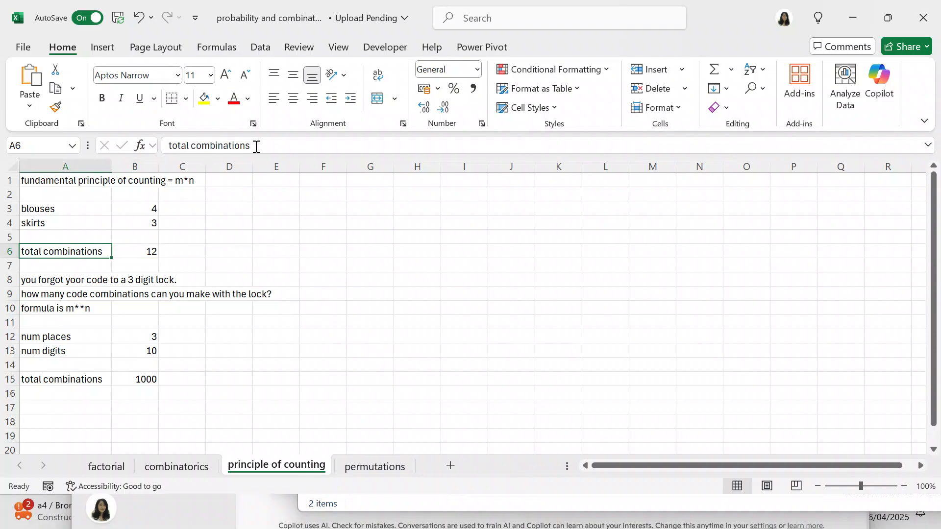
left_click(256, 147)
key("BackSpace")
key("BackSpace")
key("BackSpace")
key("BackSpace")
key("BackSpace")
key("BackSpace")
key("BackSpace")
key("BackSpace")
key("BackSpace")
key("BackSpace")
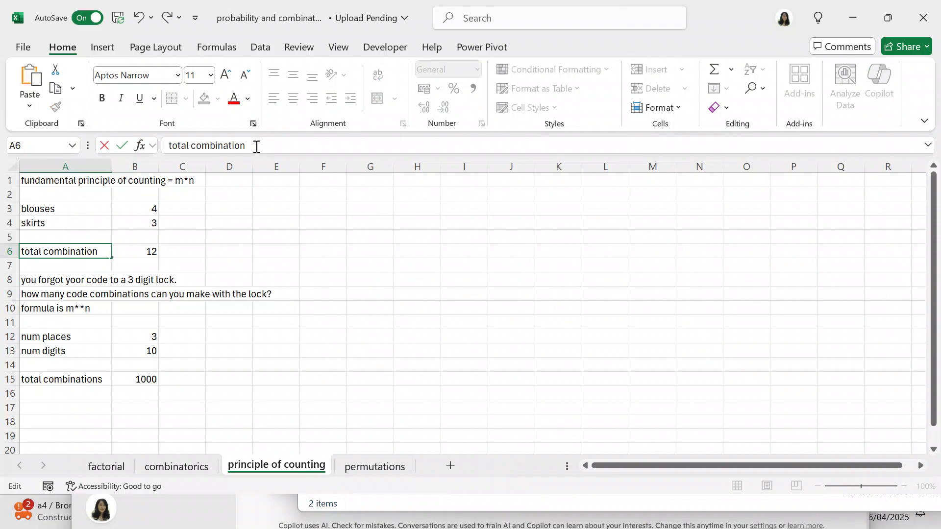
key("BackSpace")
key("BackSpace")
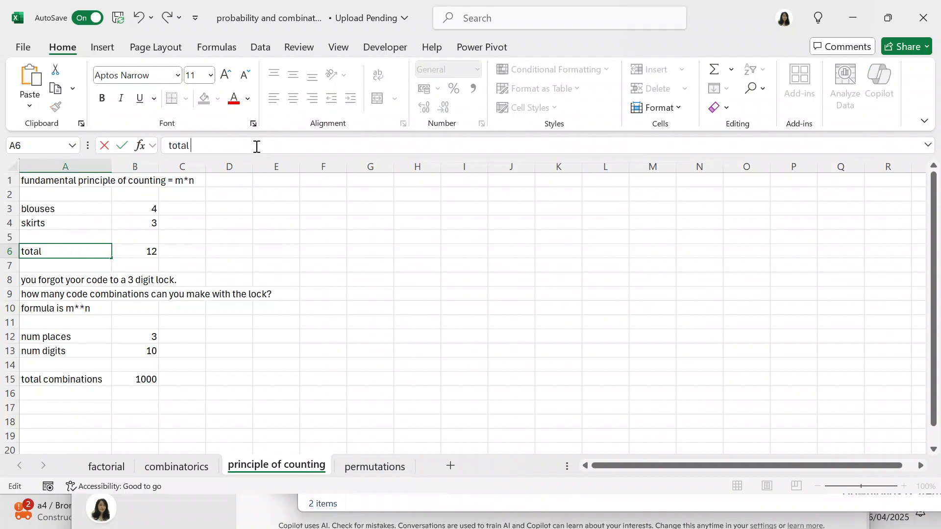
type("outfit combinat")
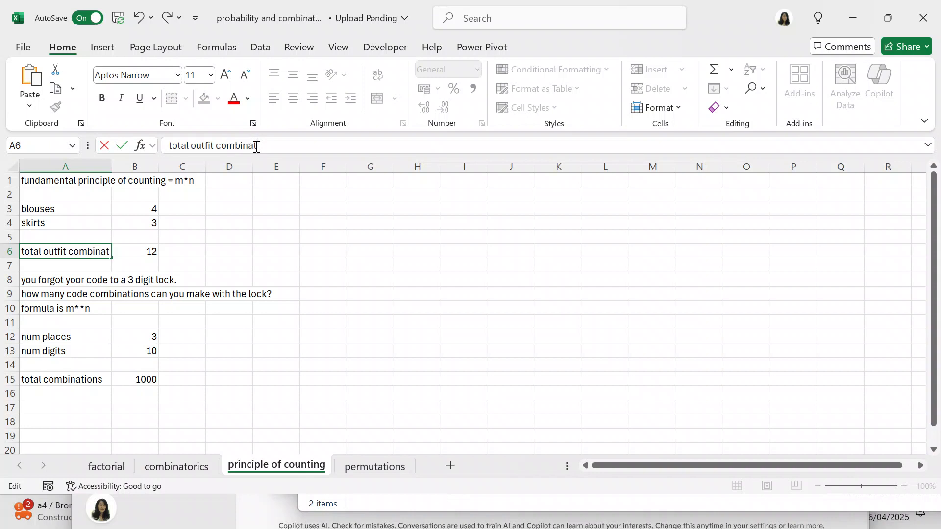
type("ions")
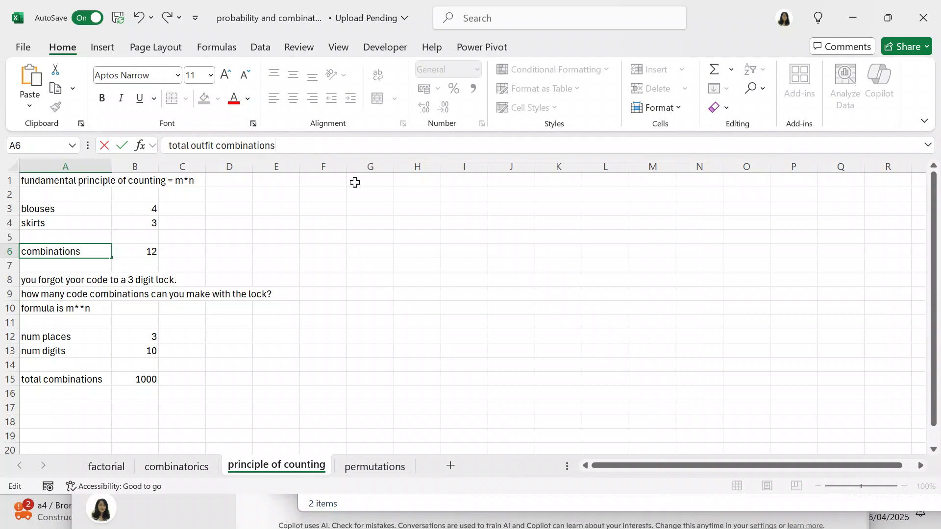
key("ctrl+Return")
left_click(349, 203)
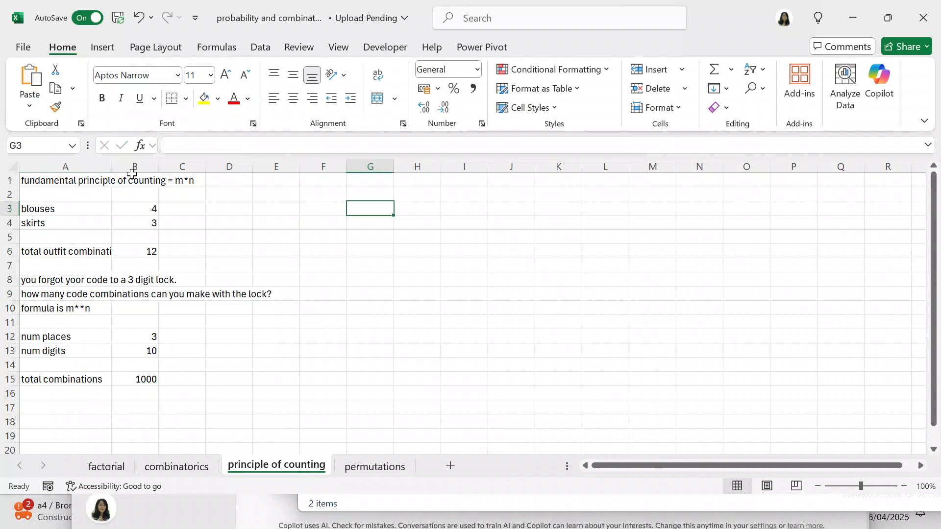
left_click_drag(114, 164, 145, 164)
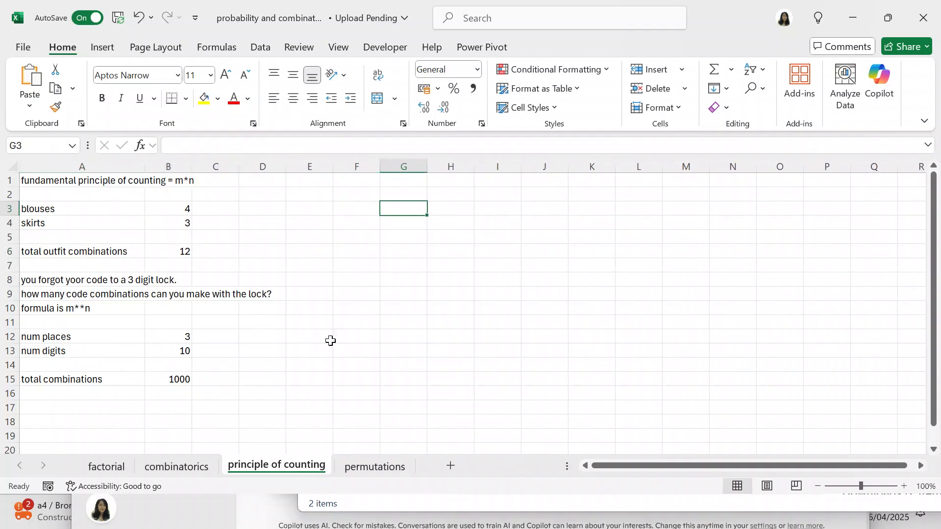
Step: Correct the misspelled word in A8 so the text reads "you forgot your code to a 3 digit lock."
left_click(47, 277)
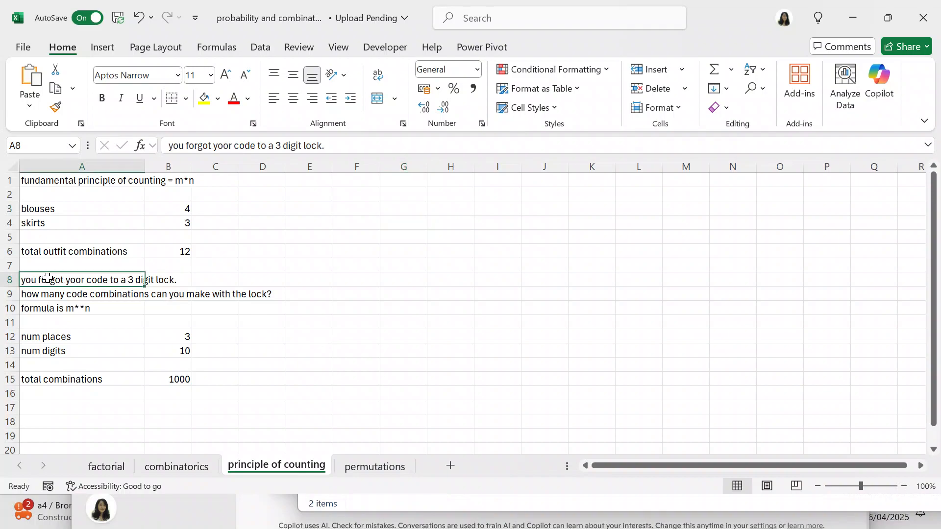
left_click(227, 147)
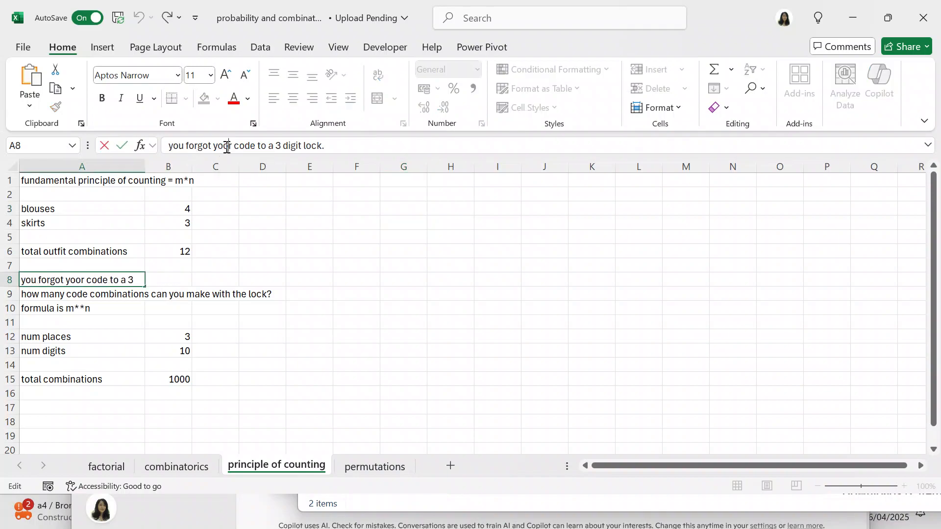
key("BackSpace")
type("u")
left_click(373, 269)
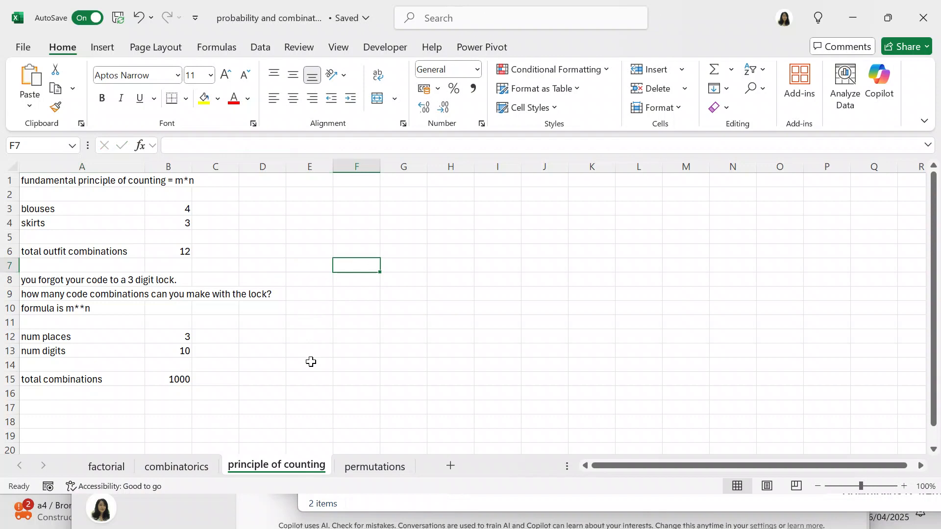
Step: Examine the lock's total combinations formula in B15 and open the permutations sheet
left_click(181, 380)
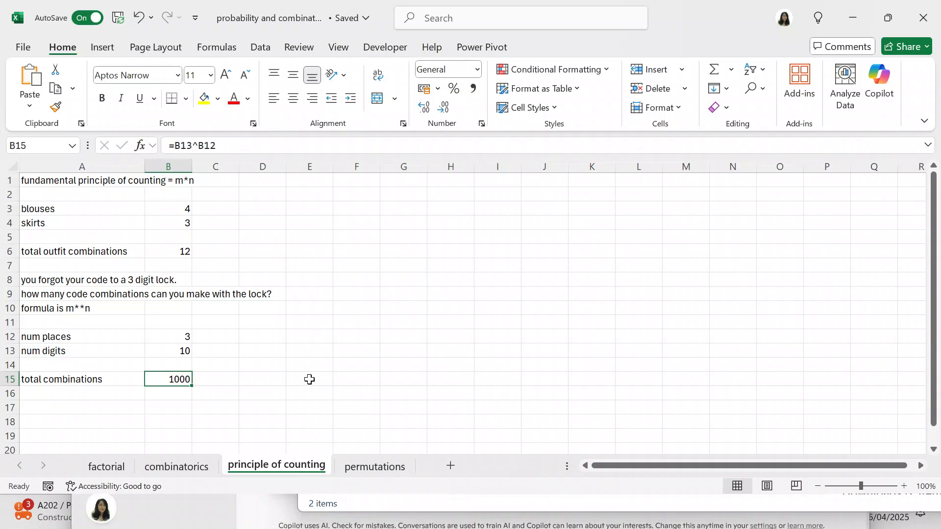
left_click(357, 469)
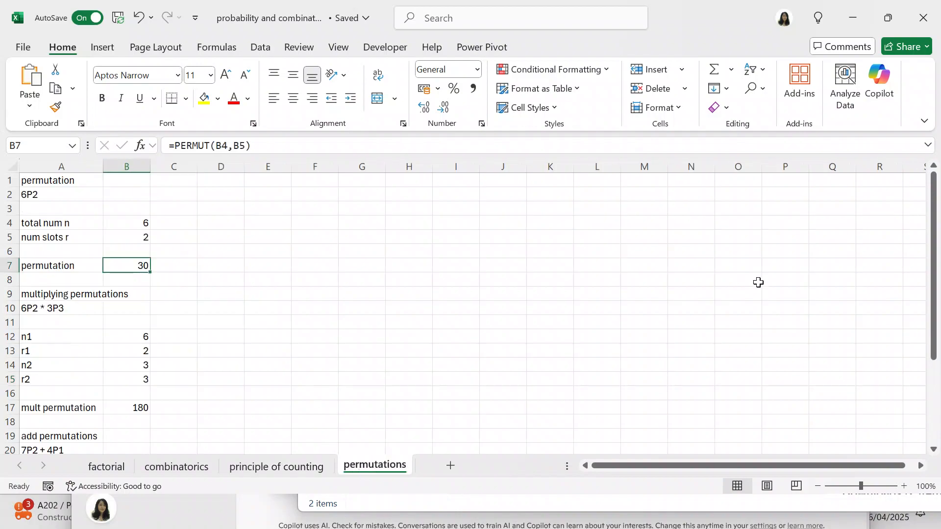
left_click_drag(937, 258, 936, 242)
Step: Enter the note "formula = n! / (n-r)!" in B1, beside the permutation heading
left_click(120, 180)
double_click(121, 181)
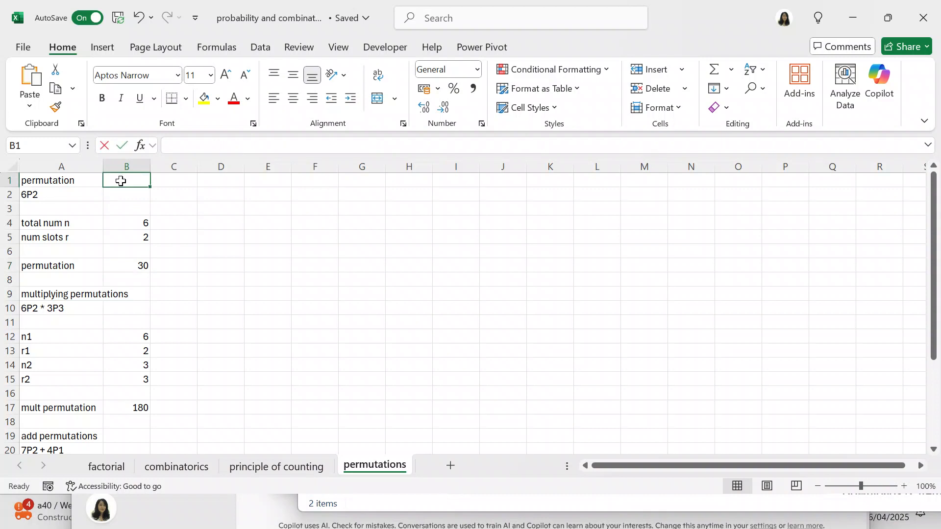
type("formu")
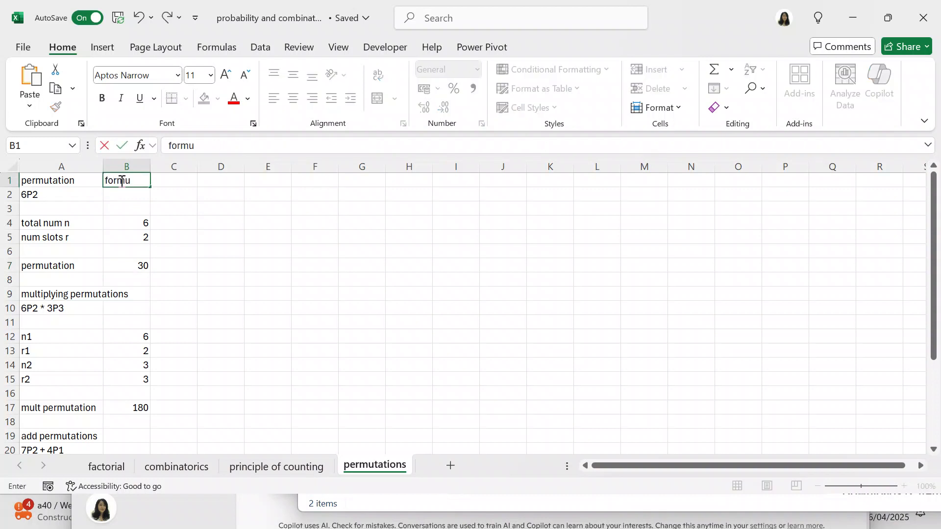
type("la =")
type("n! / (n-r)!")
key("Return")
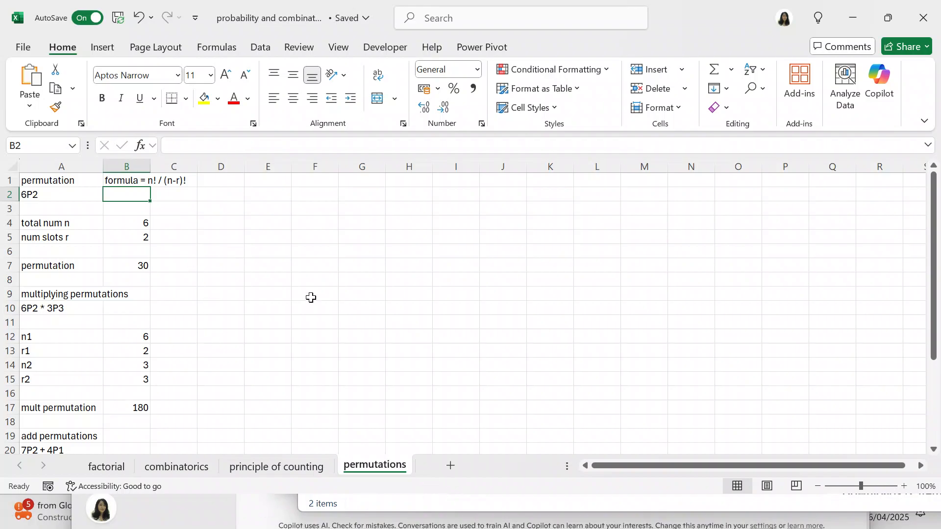
Step: Enter the check calculation =720/24 in the empty cell F3
left_click(323, 211)
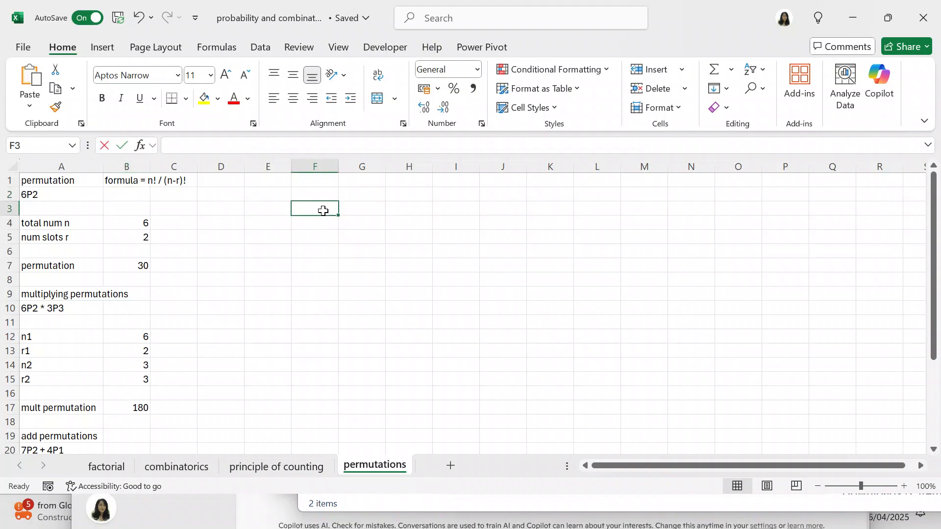
type("=720")
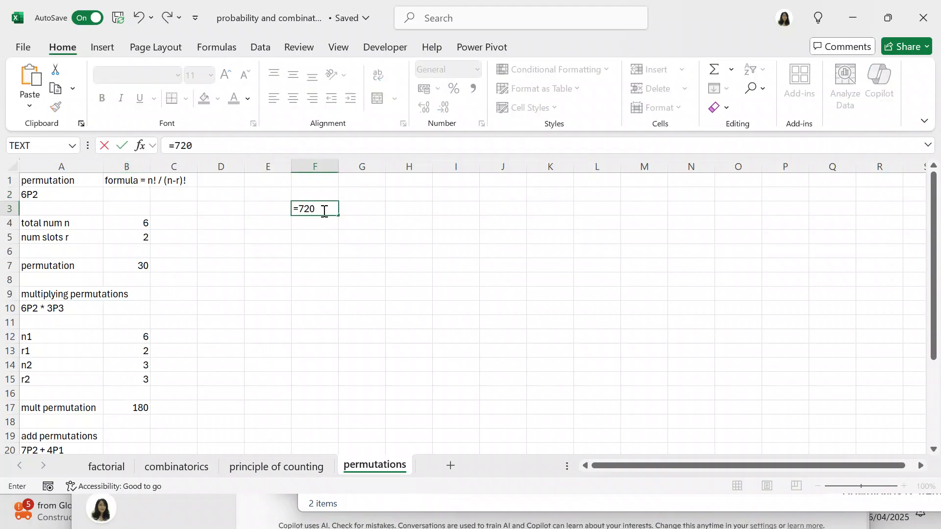
type("/24")
key("ctrl+Return")
key("Return")
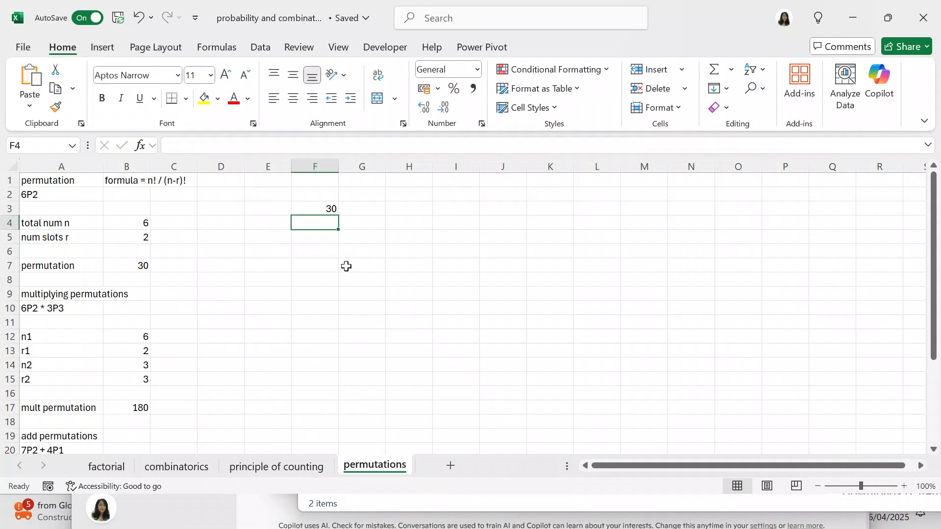
Step: Clear the check calculation from cell F3
left_click(318, 209)
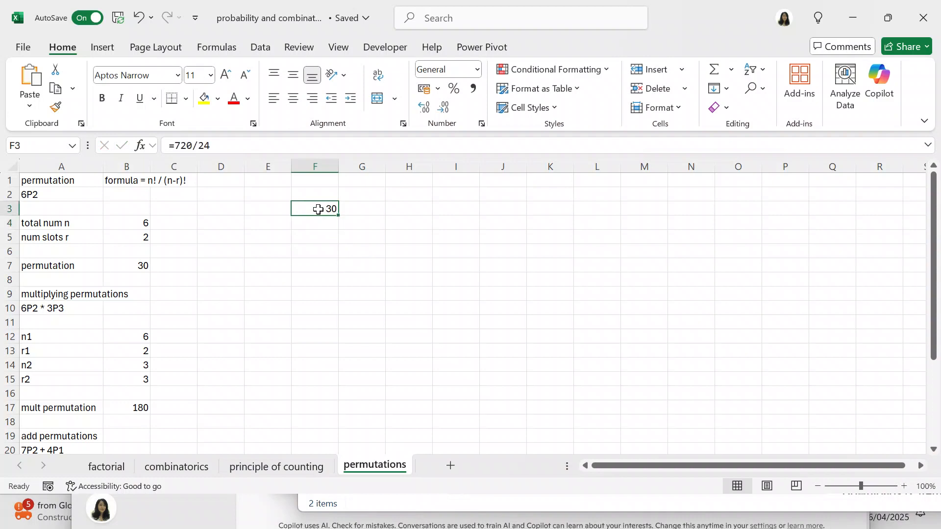
key("BackSpace")
left_click(320, 238)
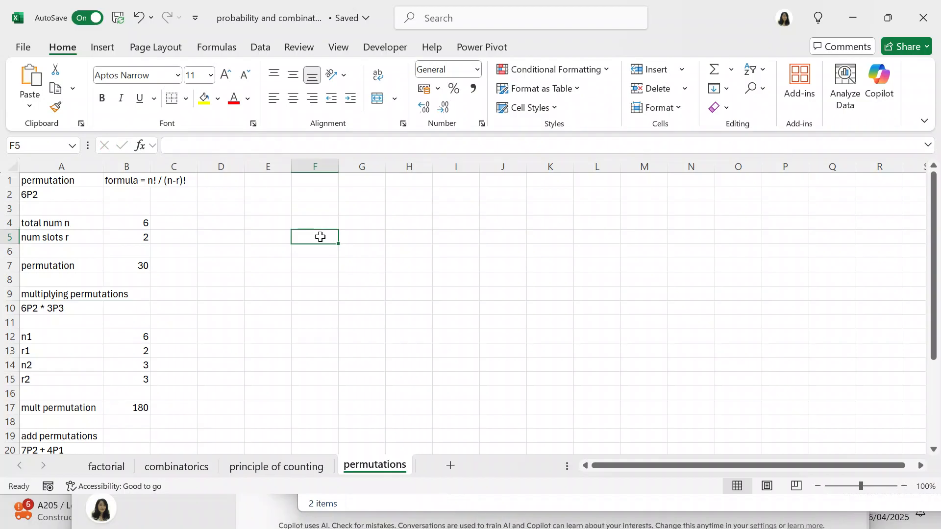
Step: Examine the PERMUT formulas for the single, multiplied and added permutations in B7, B17 and B27
left_click(142, 266)
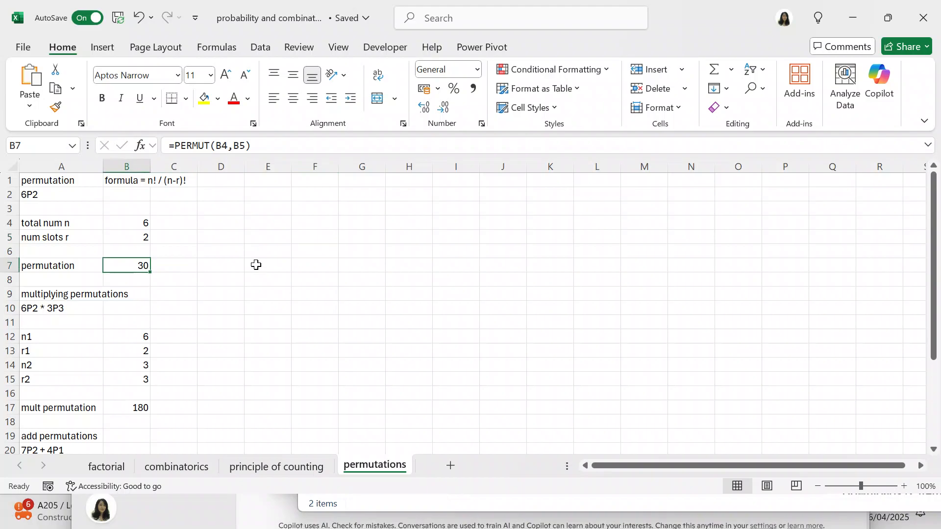
left_click_drag(935, 298, 919, 367)
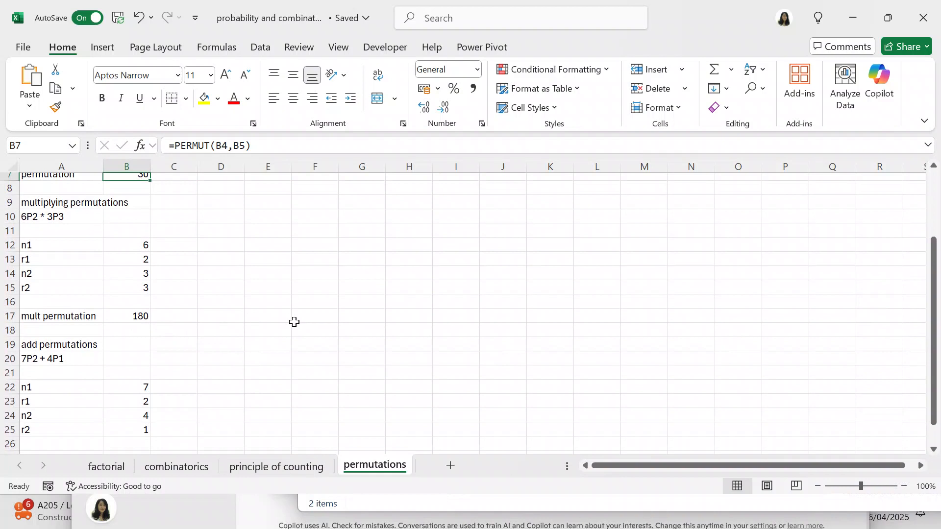
left_click(136, 318)
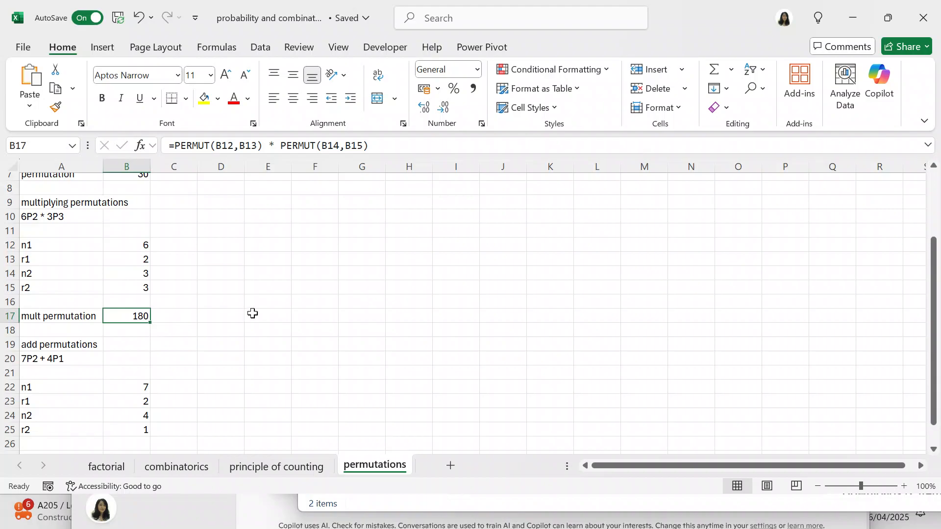
left_click_drag(938, 339, 934, 395)
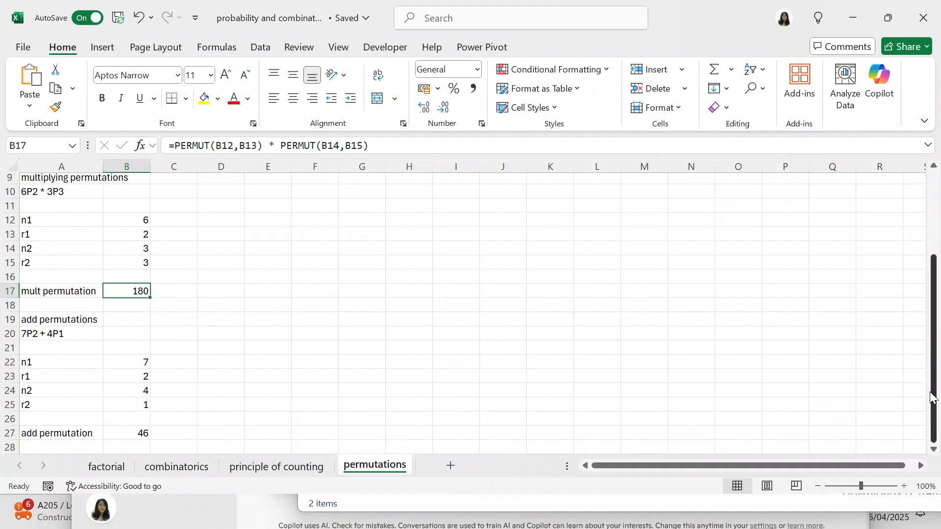
left_click(516, 352)
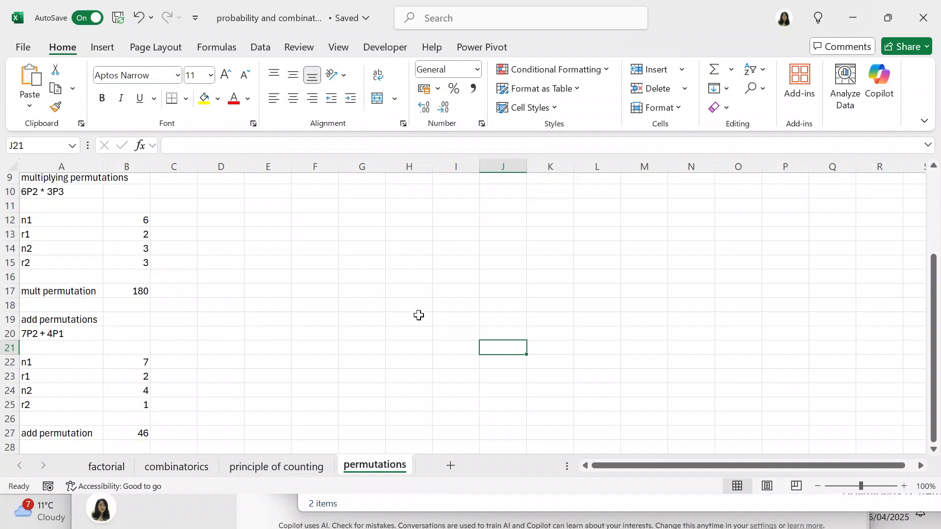
left_click(130, 434)
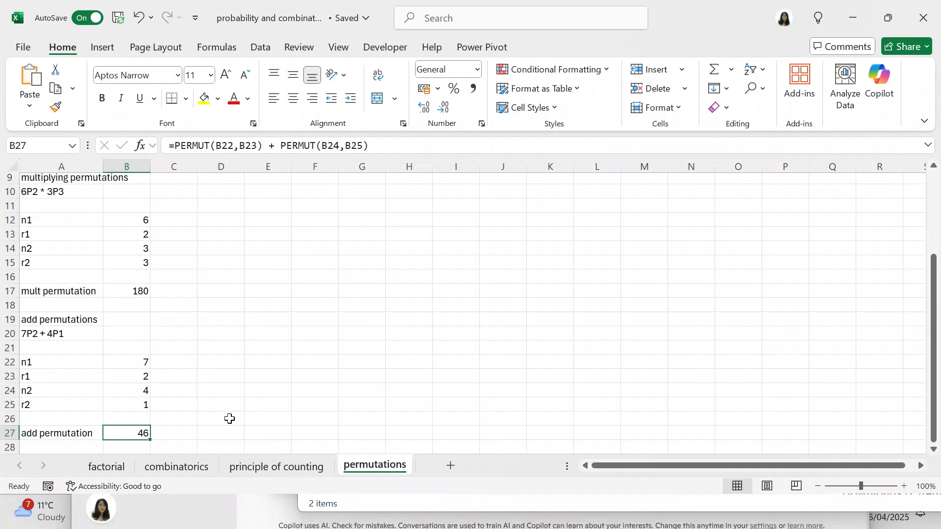
left_click(293, 389)
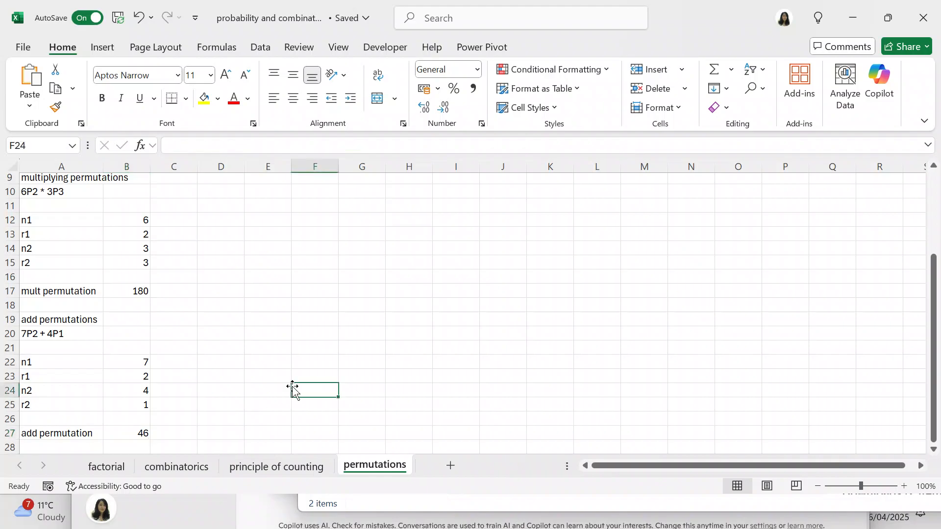